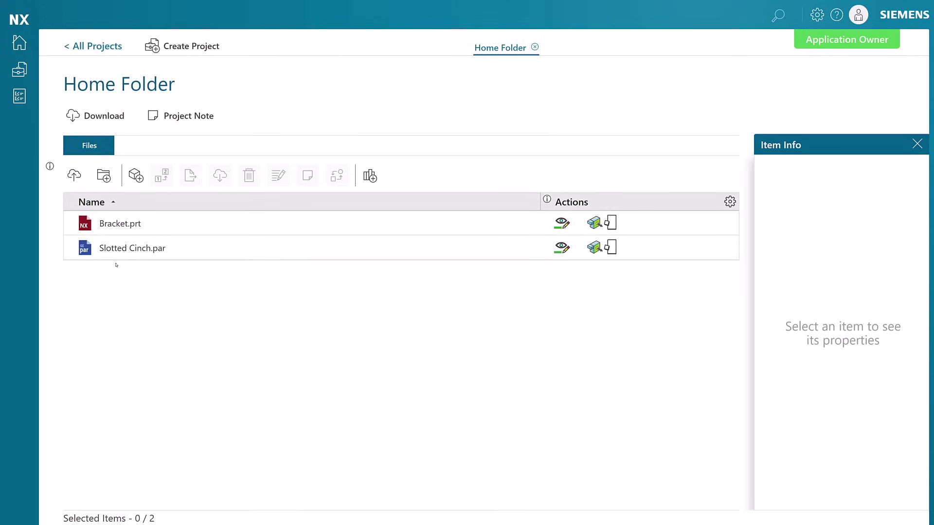
# Open Bracket.prt and display its machining operations and tools in the CAM Navigator
pyautogui.click(127, 224)
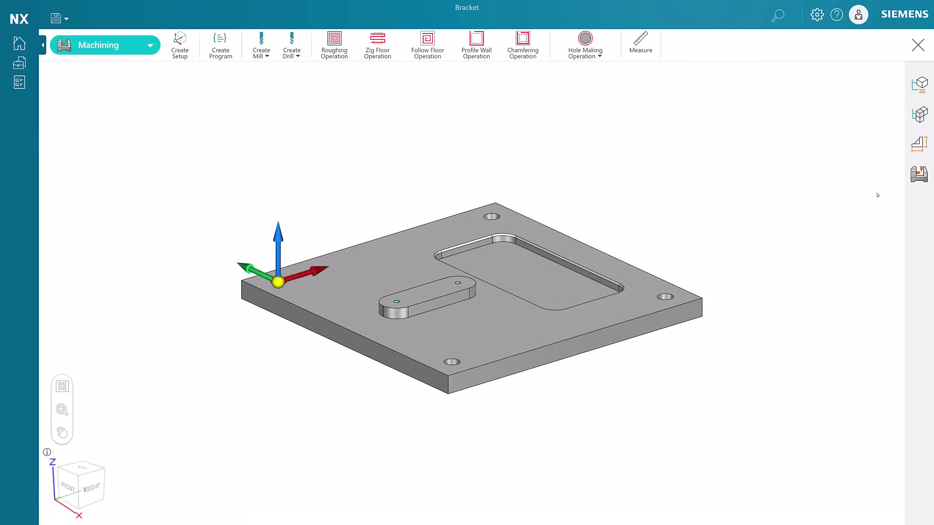
pyautogui.click(918, 174)
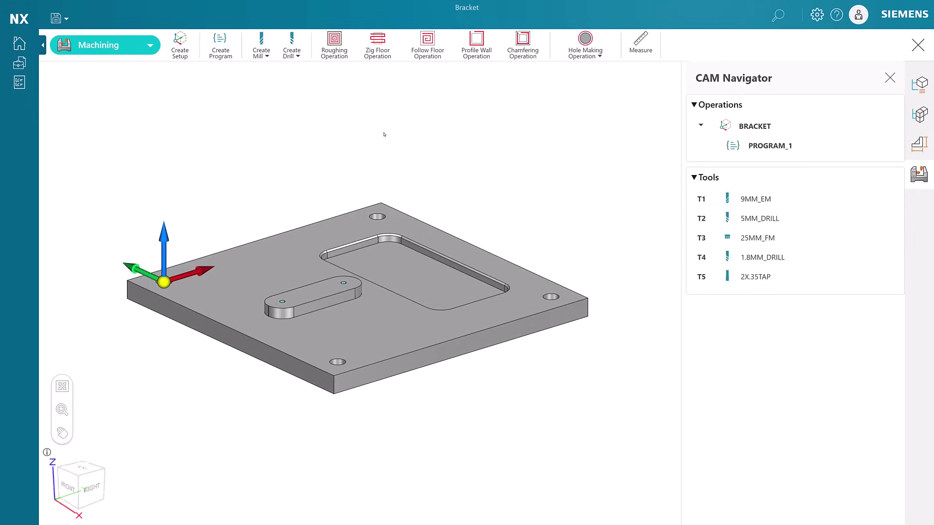
# Create a Zig Floor operation with the 25MM_FM tool, using the top face of the raised slot-shaped boss as cut area
pyautogui.click(378, 45)
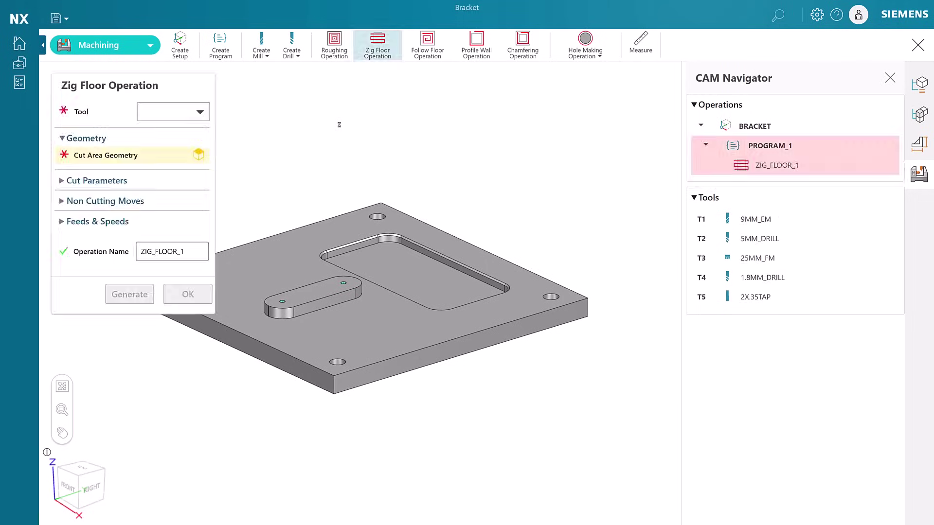
pyautogui.click(200, 113)
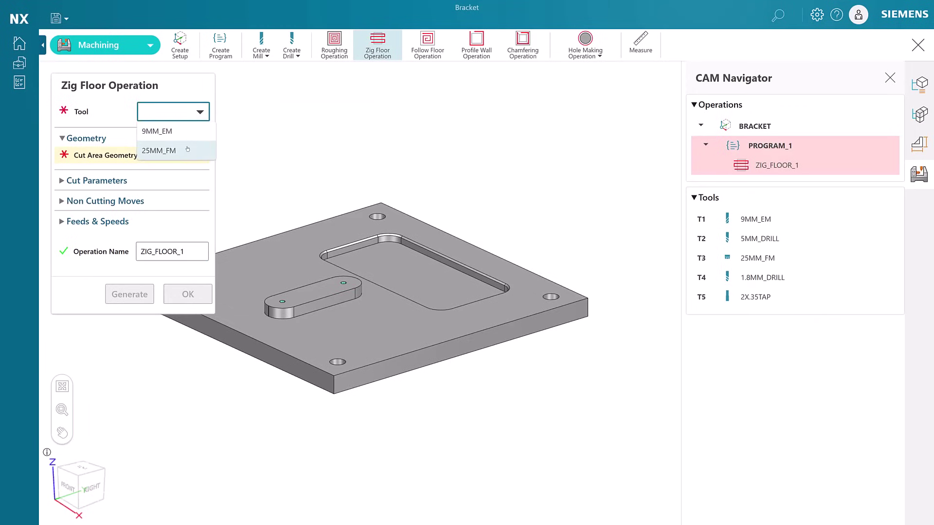
pyautogui.click(187, 150)
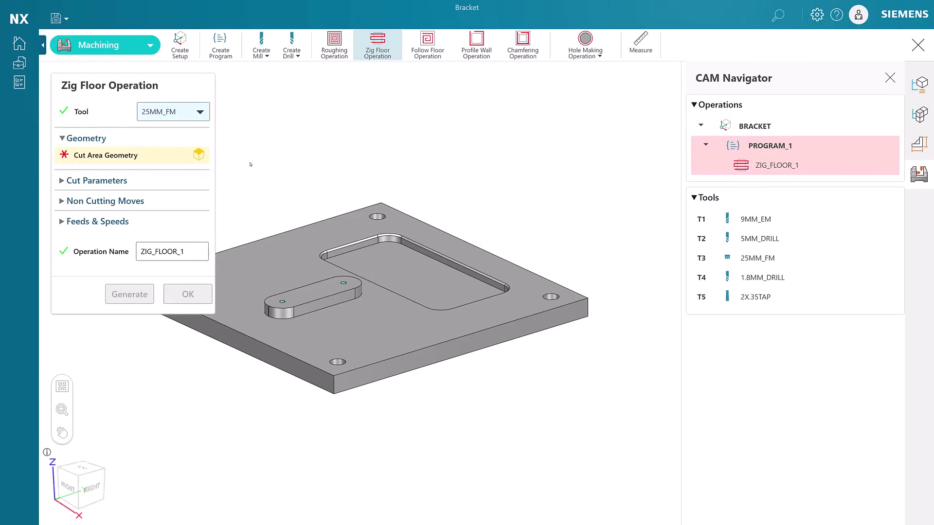
pyautogui.click(297, 293)
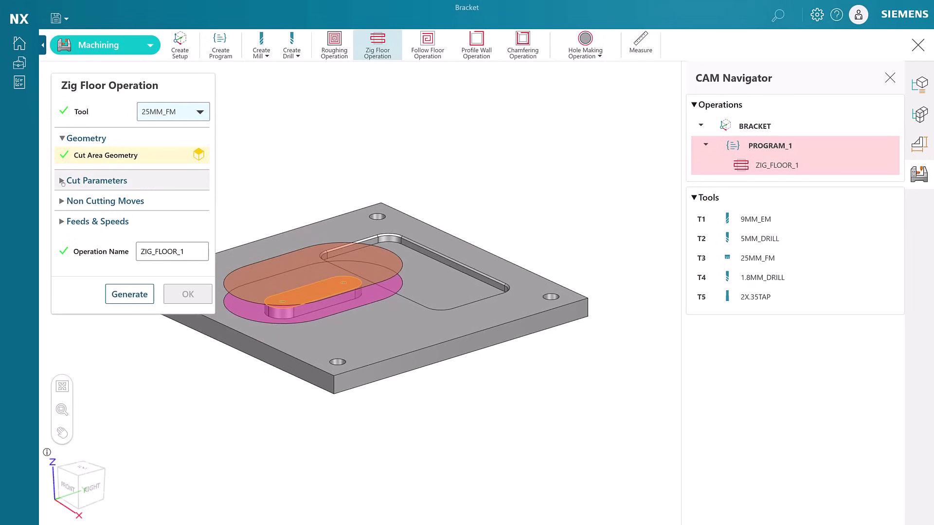
# Extend the zig floor cut to PartOutline with 2.5 mm stock thickness, and generate and accept the toolpath
pyautogui.click(63, 181)
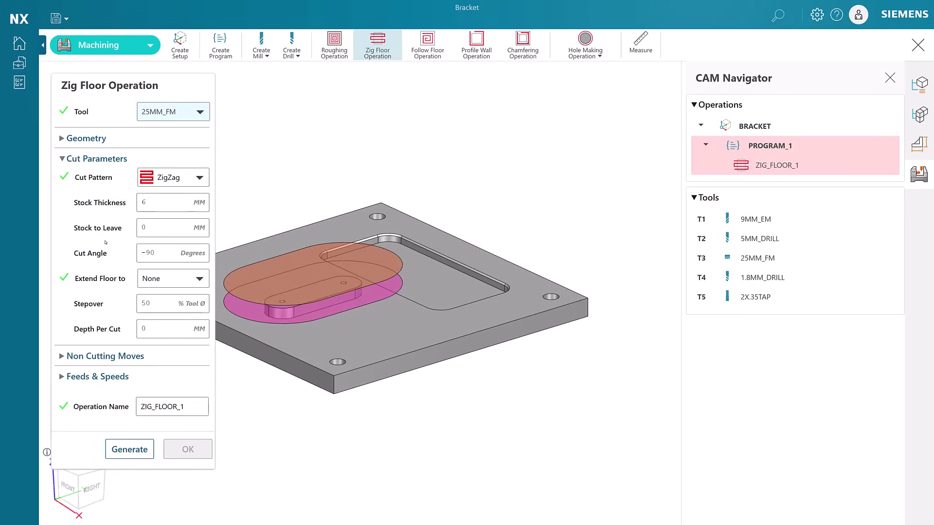
pyautogui.click(193, 280)
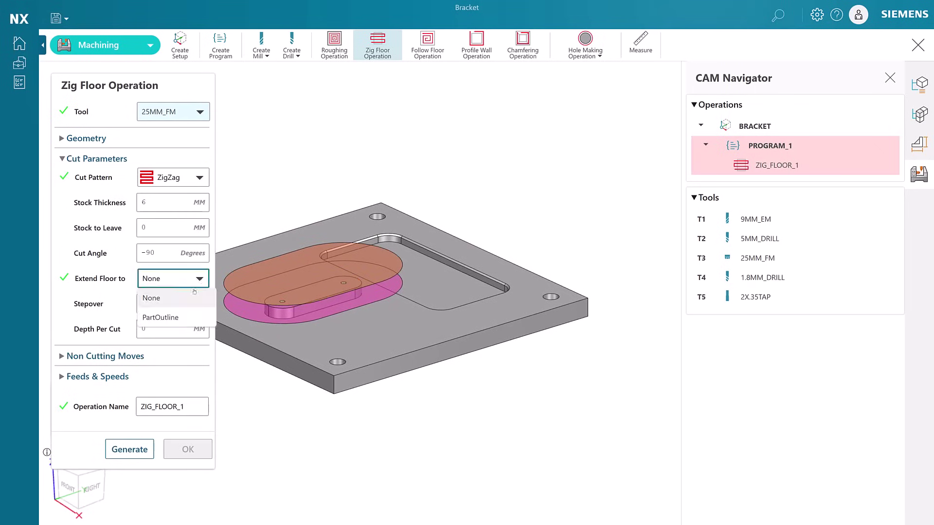
pyautogui.click(192, 317)
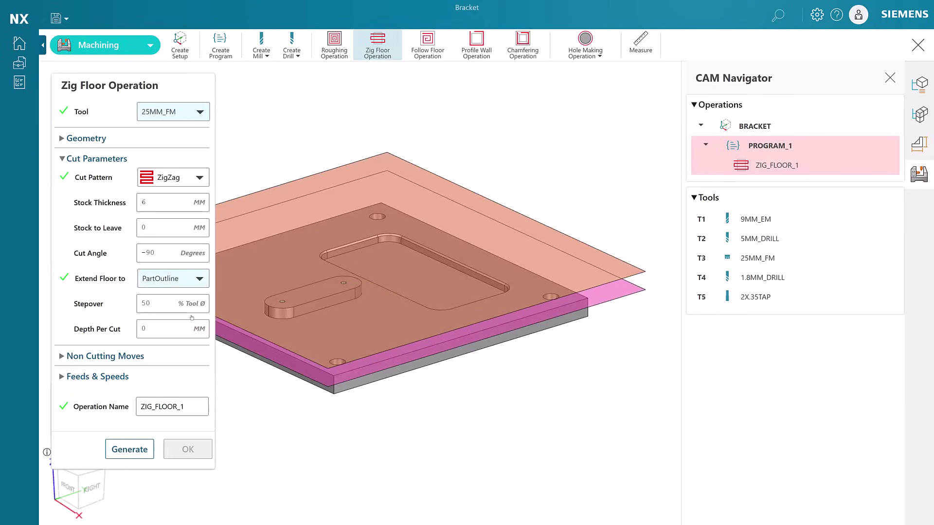
pyautogui.doubleClick(142, 203)
pyautogui.write('2.5')
pyautogui.press('Tab')
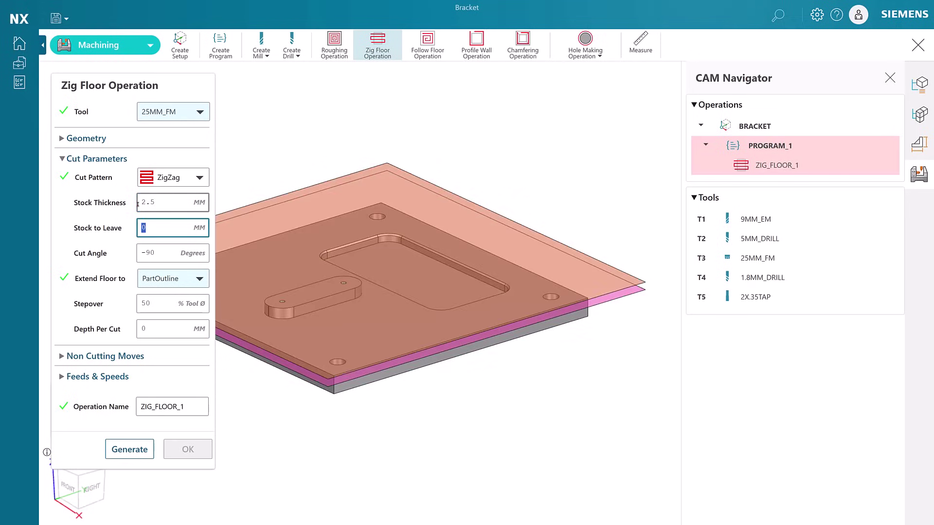
pyautogui.click(125, 451)
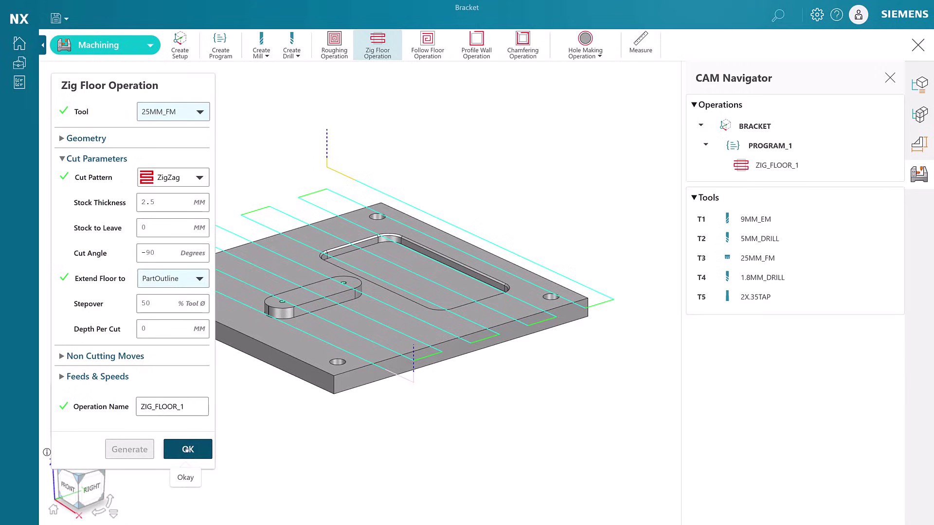
pyautogui.click(188, 449)
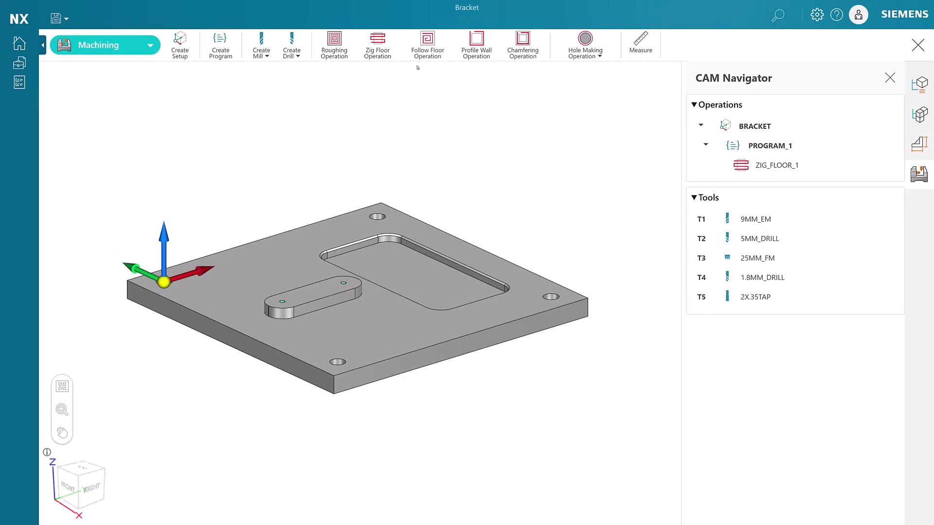
# Create a Follow Floor operation with the 9MM_EM tool, using the plate's upper face around the boss as cut area
pyautogui.click(427, 46)
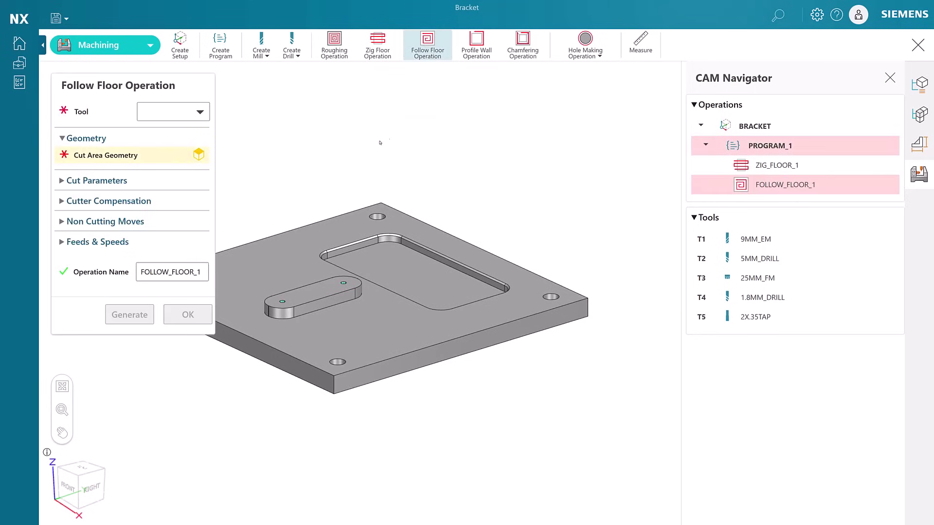
pyautogui.click(193, 113)
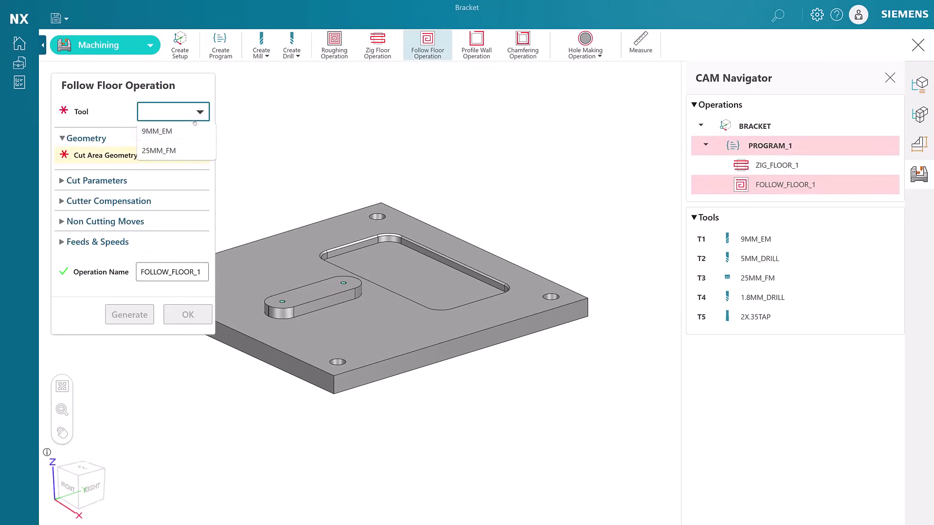
pyautogui.click(183, 129)
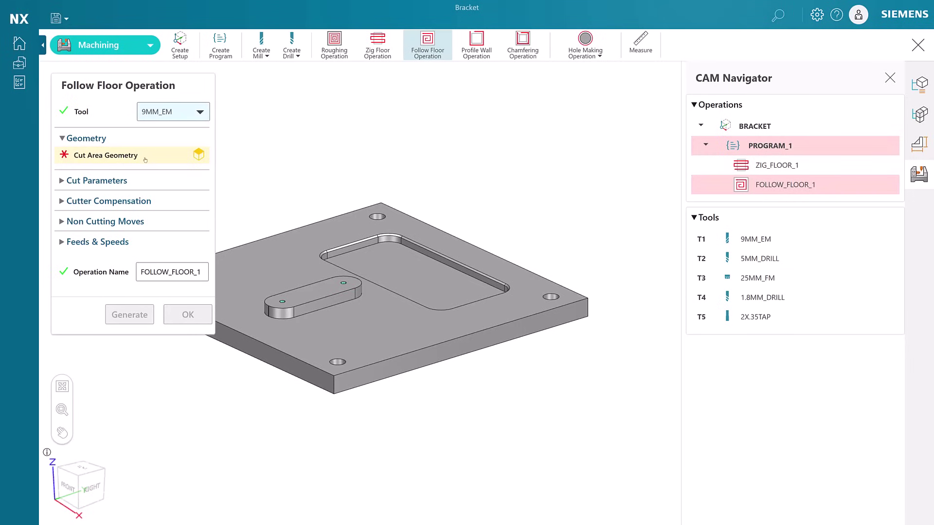
pyautogui.click(294, 286)
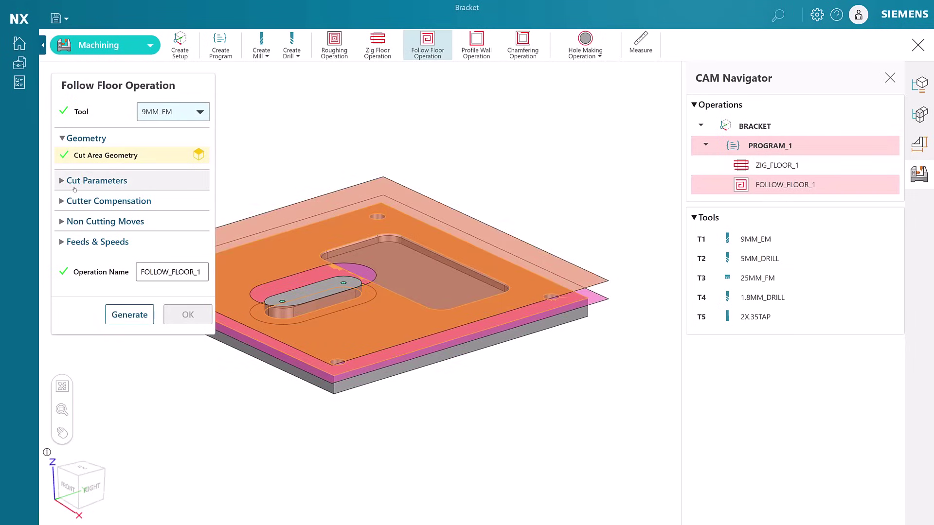
# Set the follow floor stock thickness to 2.5 mm, and generate and accept the toolpath
pyautogui.click(62, 184)
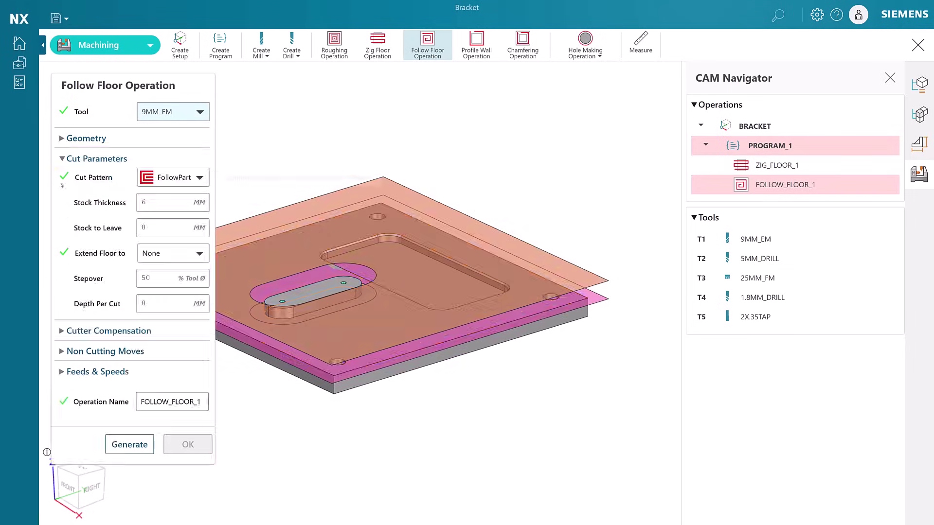
pyautogui.moveTo(151, 205); pyautogui.dragTo(138, 202)
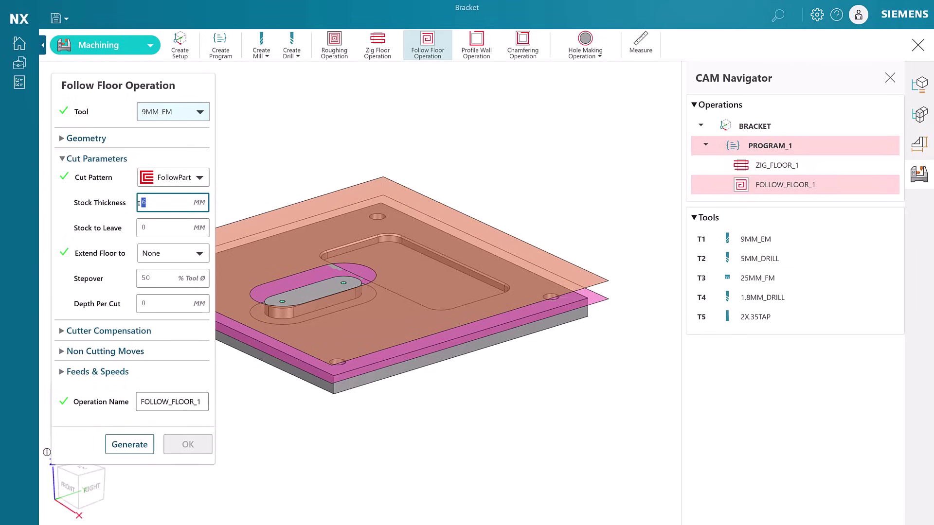
pyautogui.write('2.5')
pyautogui.press('Tab')
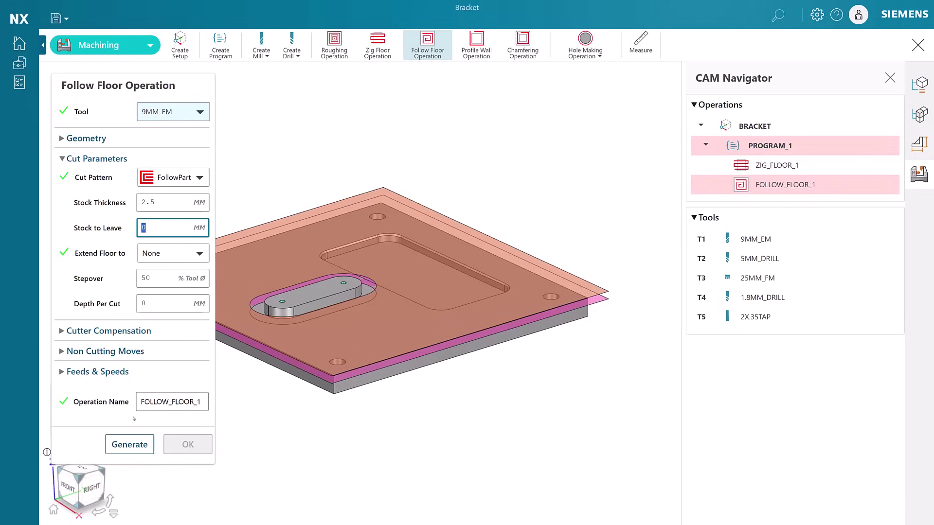
pyautogui.click(130, 443)
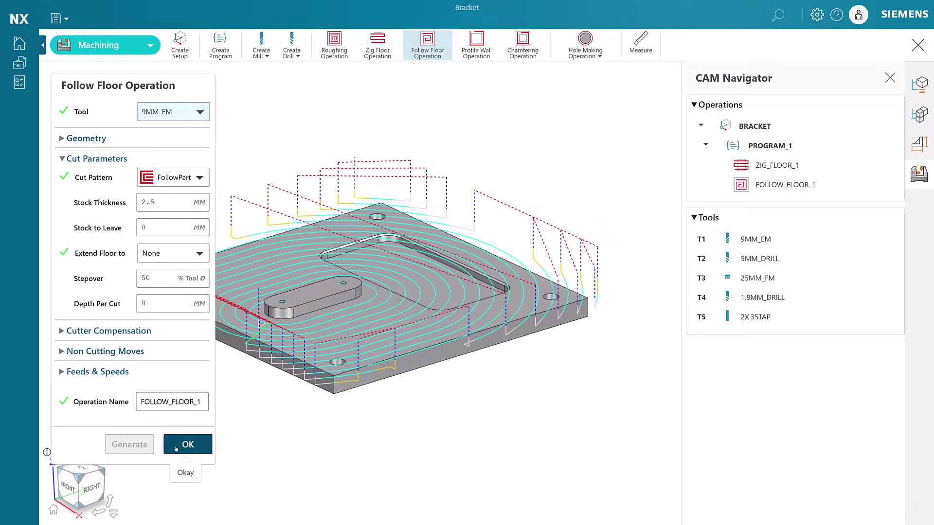
pyautogui.click(176, 448)
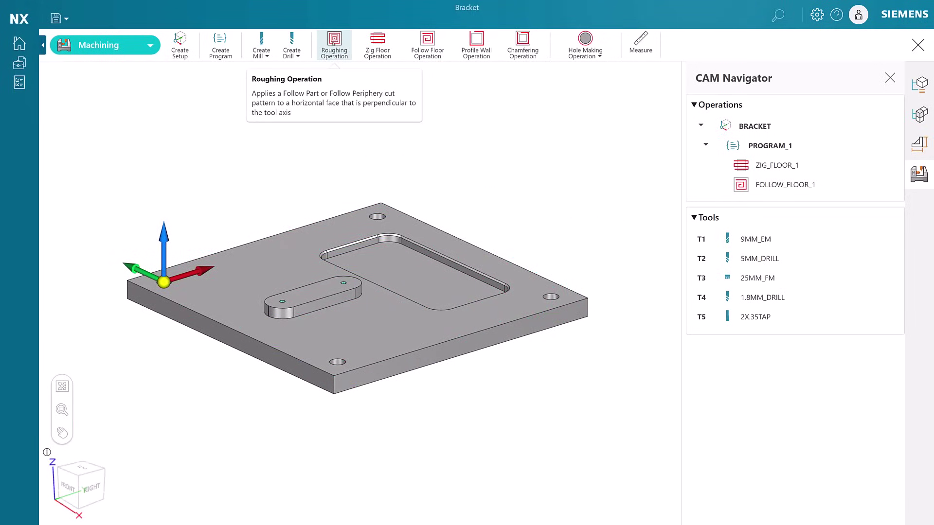
# Create a Roughing operation with the 9MM_EM tool, using the floor of the rectangular pocket as cut area
pyautogui.click(334, 42)
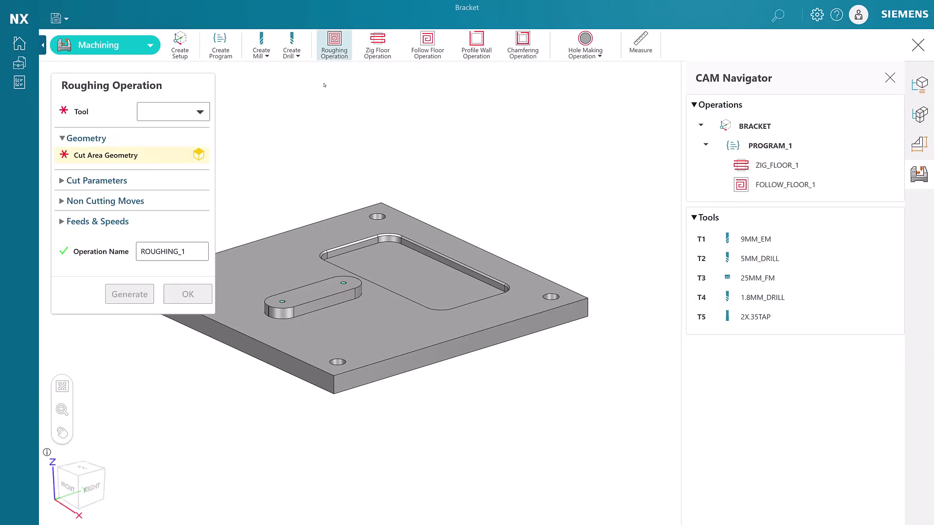
pyautogui.click(200, 111)
pyautogui.click(194, 129)
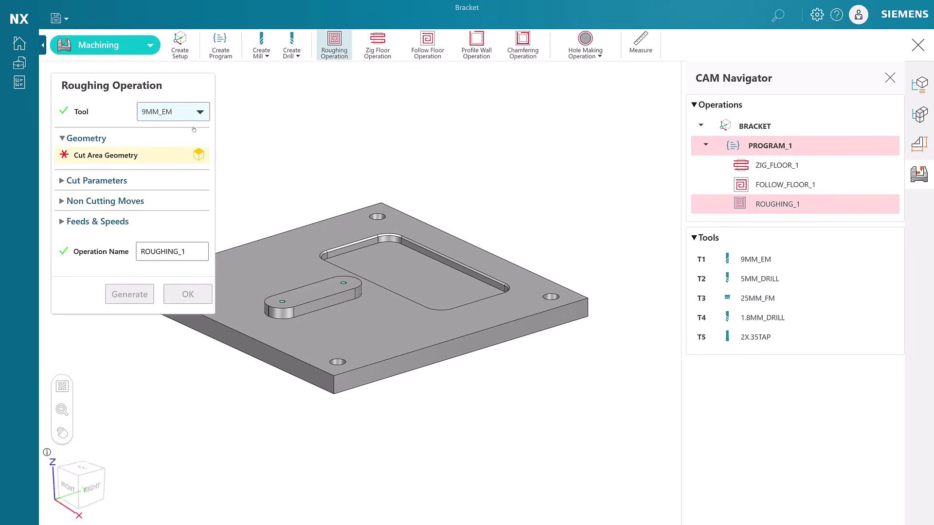
pyautogui.click(393, 252)
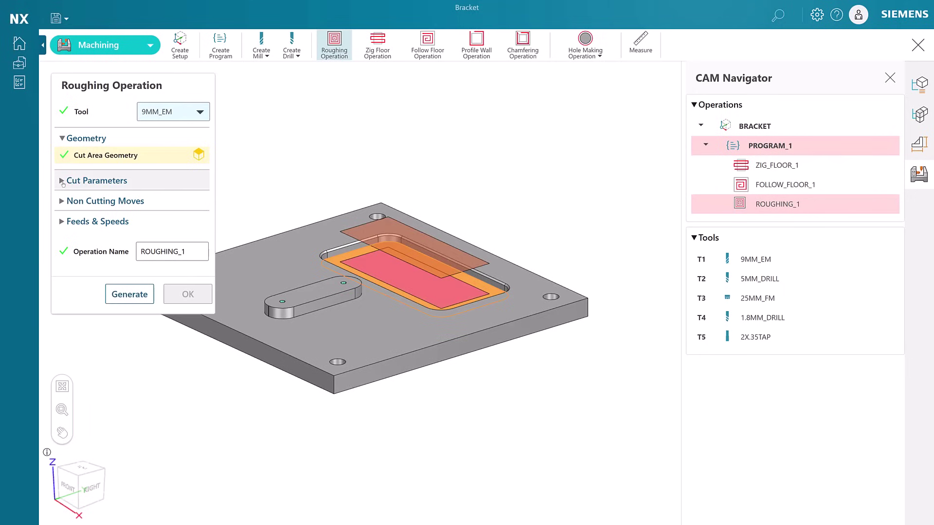
# Set the roughing operation's stock thickness to 2.5 mm and its wall stock to 0 mm
pyautogui.click(62, 184)
pyautogui.click(156, 202)
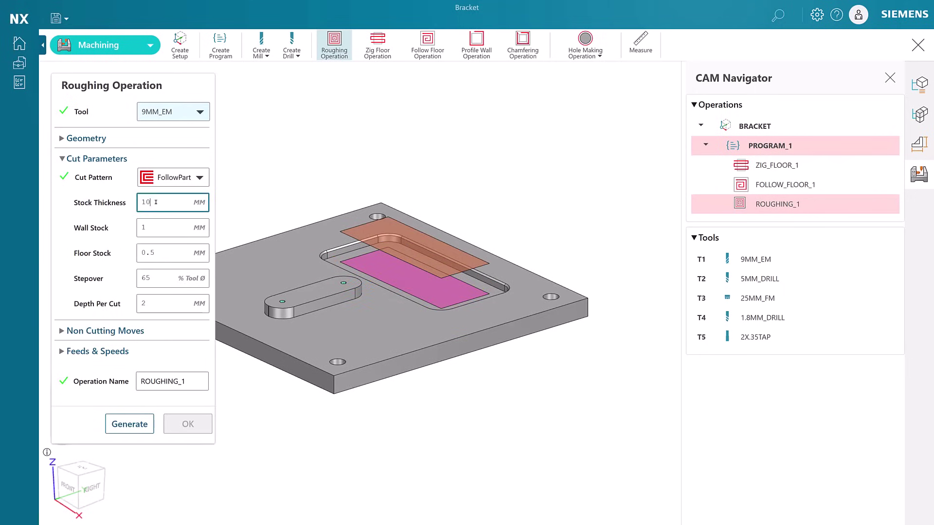
pyautogui.moveTo(156, 202); pyautogui.dragTo(139, 203)
pyautogui.write('2.5')
pyautogui.press('Tab')
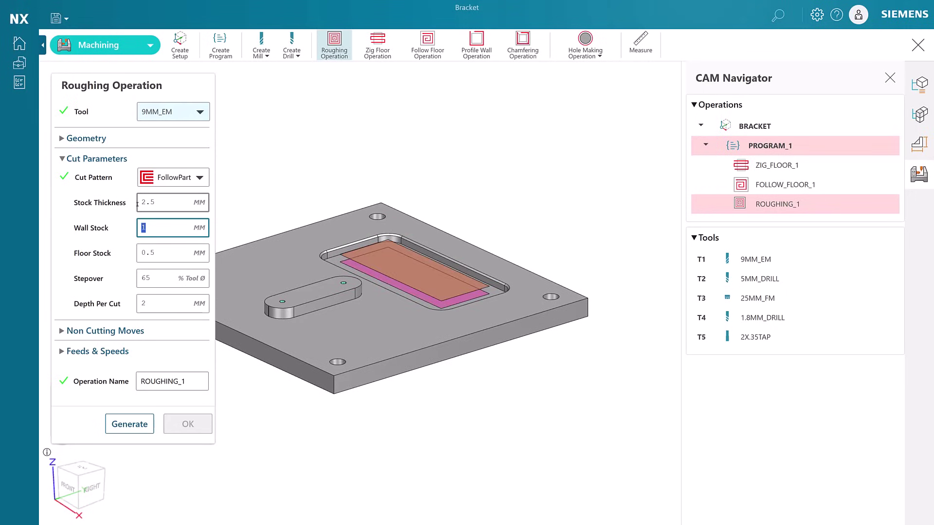
pyautogui.write('0')
pyautogui.press('Tab')
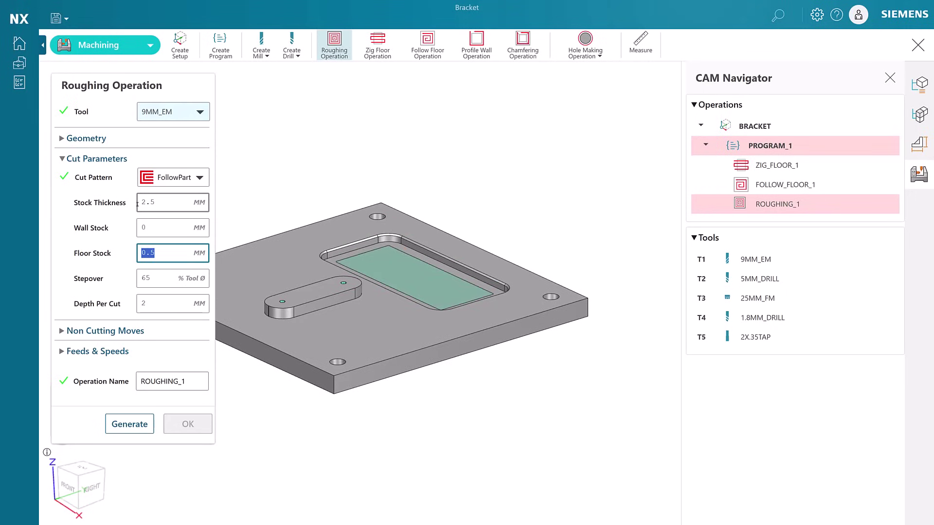
# Set the roughing stepover to 35% of tool diameter and depth per cut to 3 mm, and generate and accept the toolpath
pyautogui.click(140, 286)
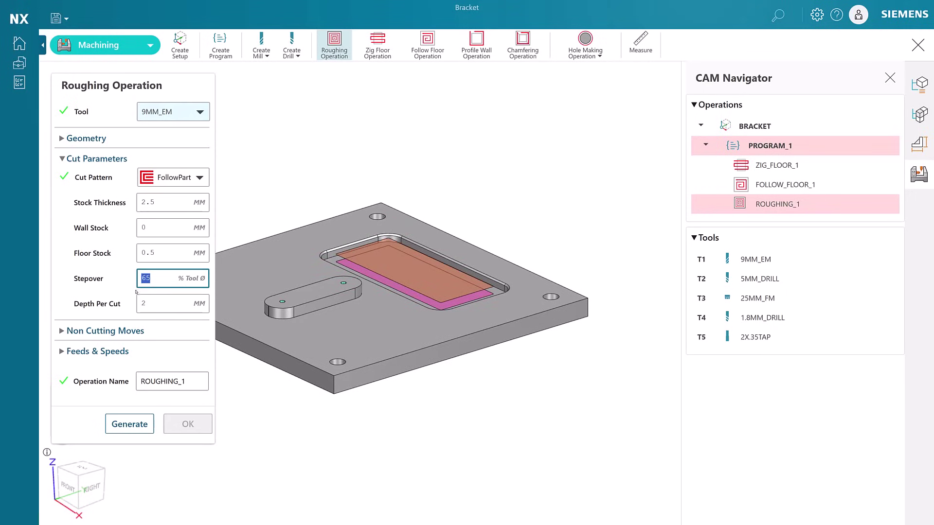
pyautogui.write('35')
pyautogui.press('Tab')
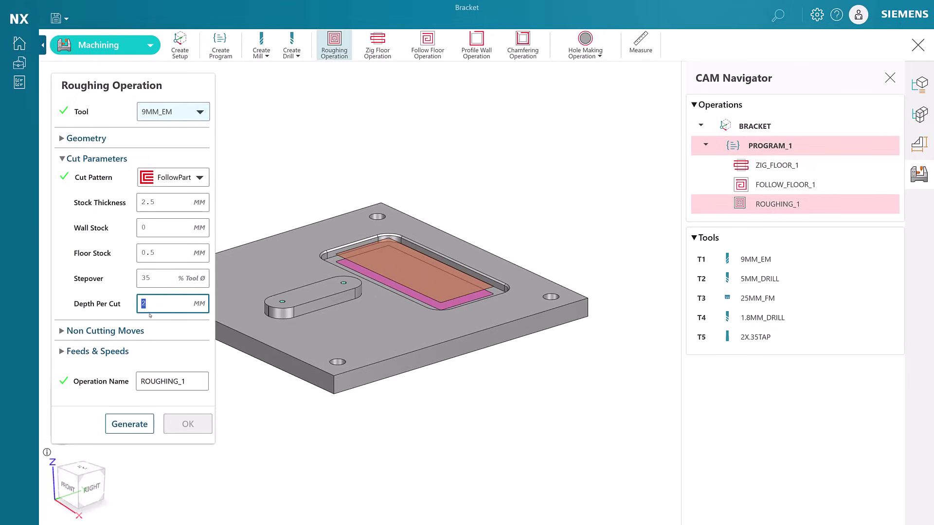
pyautogui.write('3')
pyautogui.press('Tab')
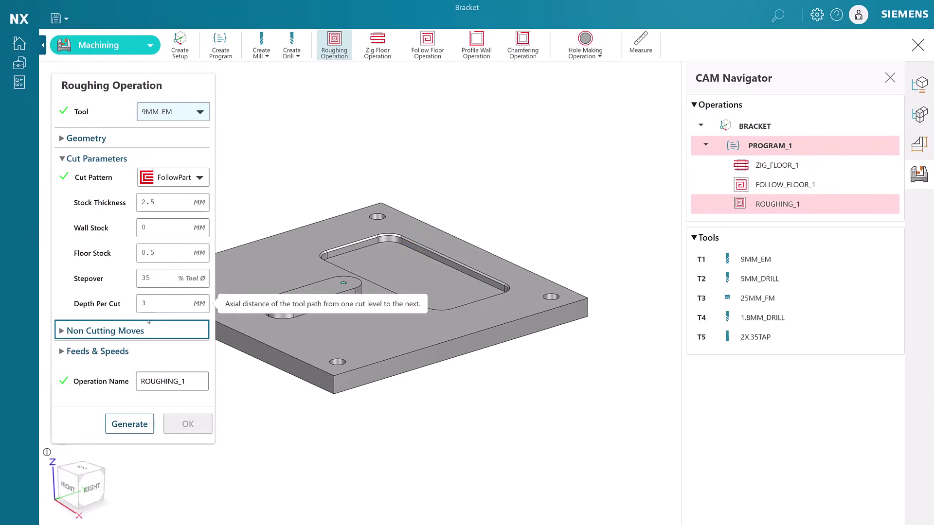
pyautogui.click(125, 424)
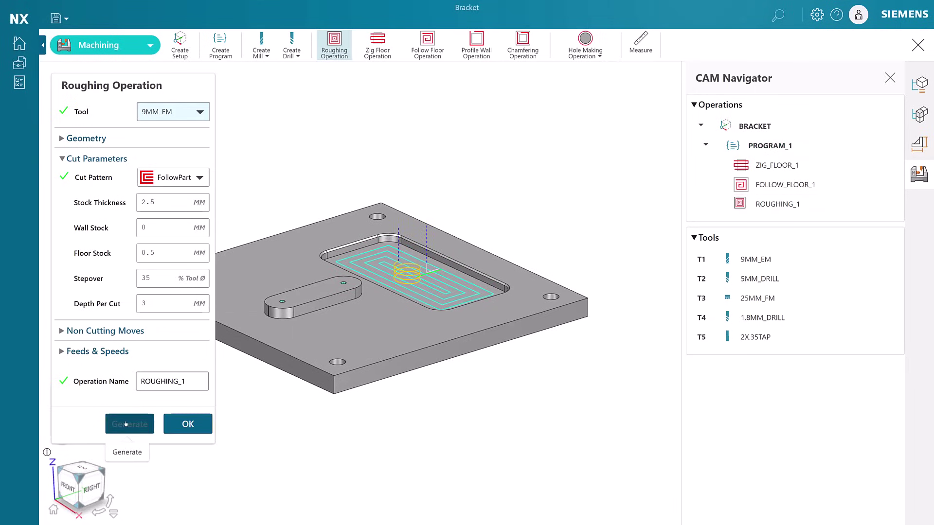
pyautogui.click(185, 424)
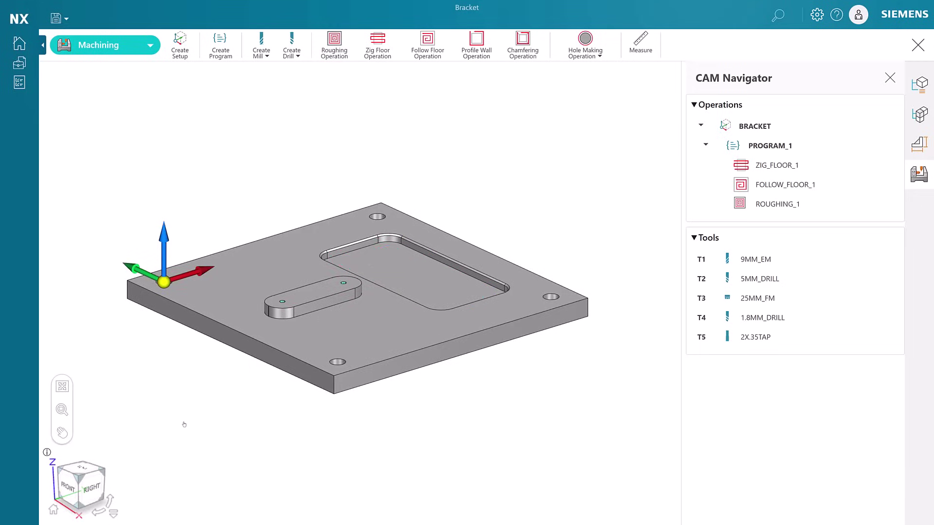
# Post process PROGRAM_1 and, after reviewing the NC code through to its end, save it to the current project as PROGRAM_1.mpf
pyautogui.click(778, 148)
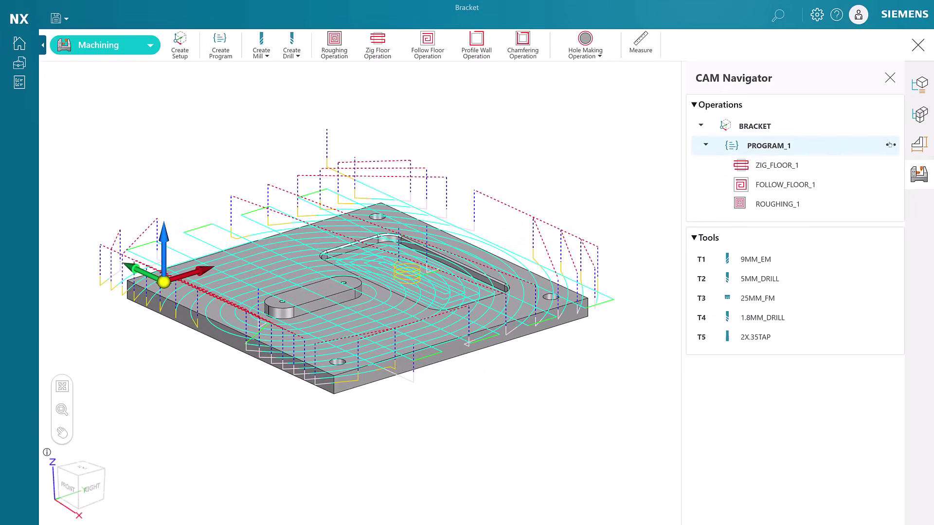
pyautogui.click(890, 146)
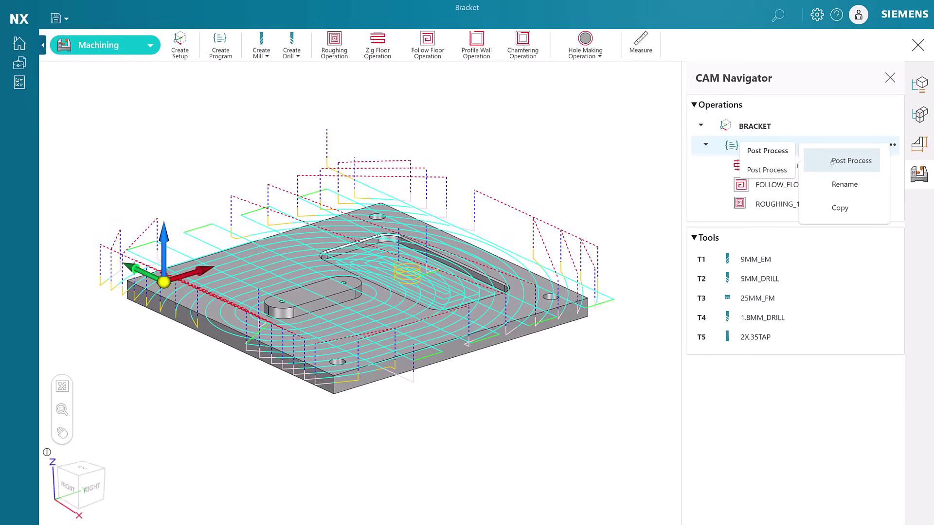
pyautogui.click(805, 161)
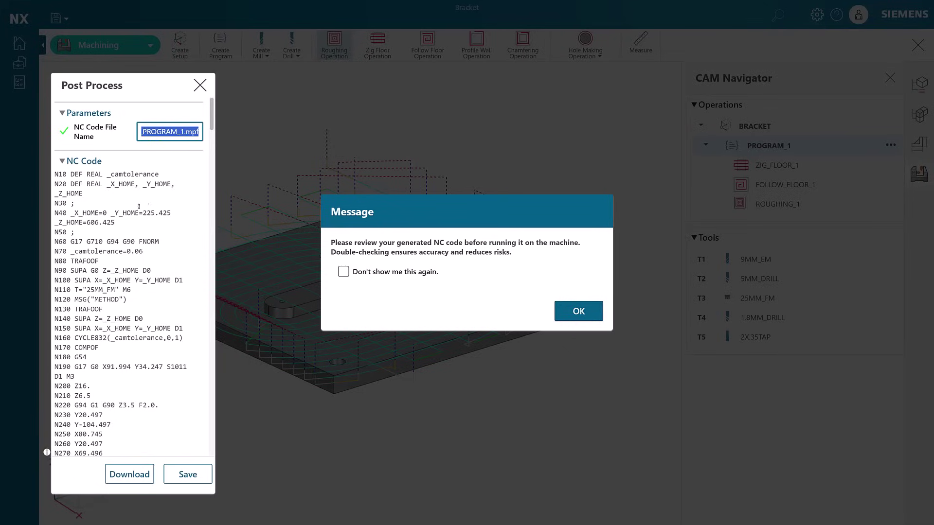
pyautogui.click(578, 311)
pyautogui.moveTo(212, 123); pyautogui.dragTo(233, 446)
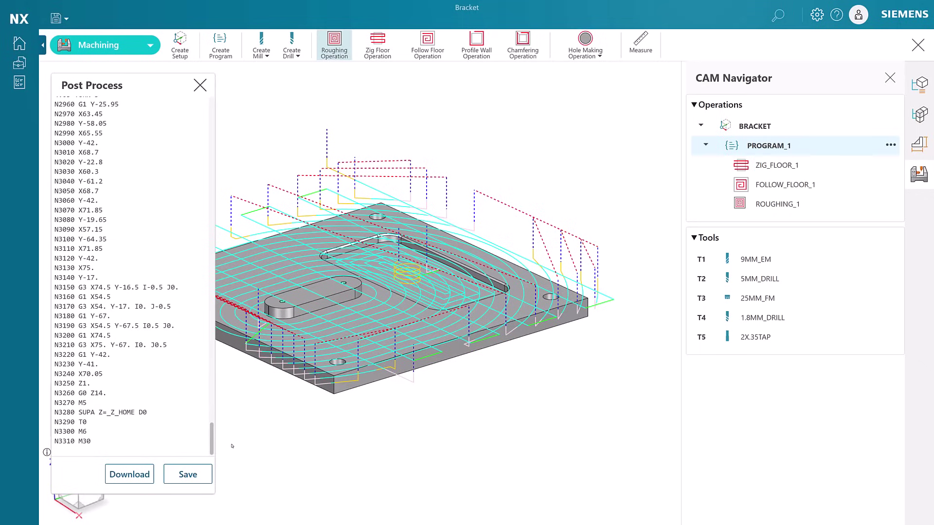
pyautogui.click(180, 475)
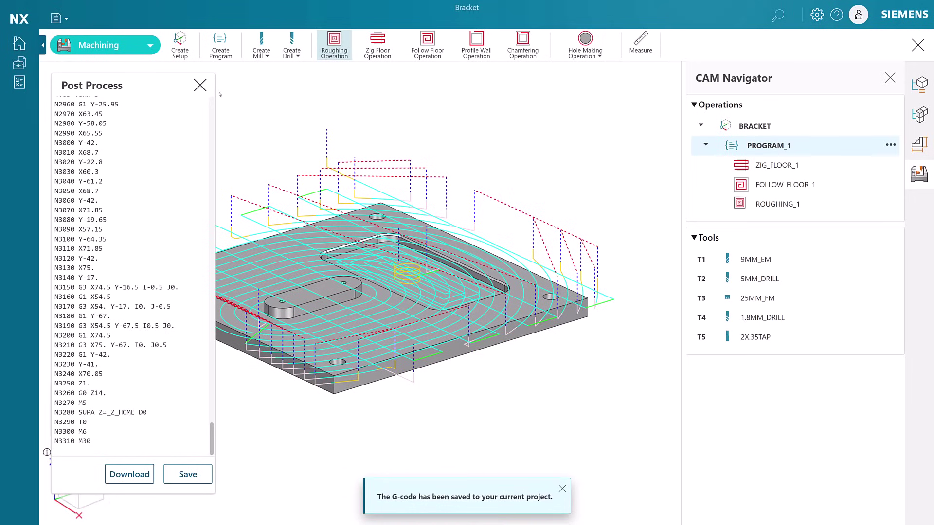
pyautogui.click(200, 86)
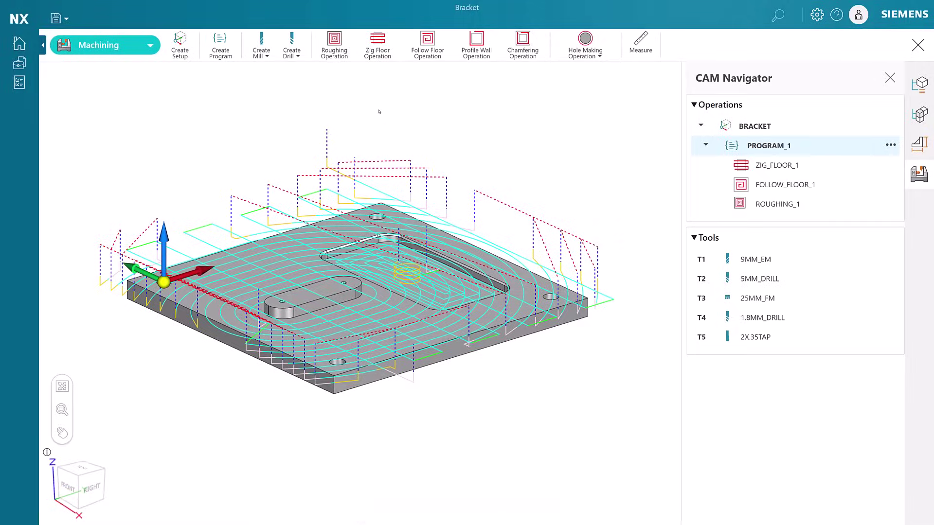